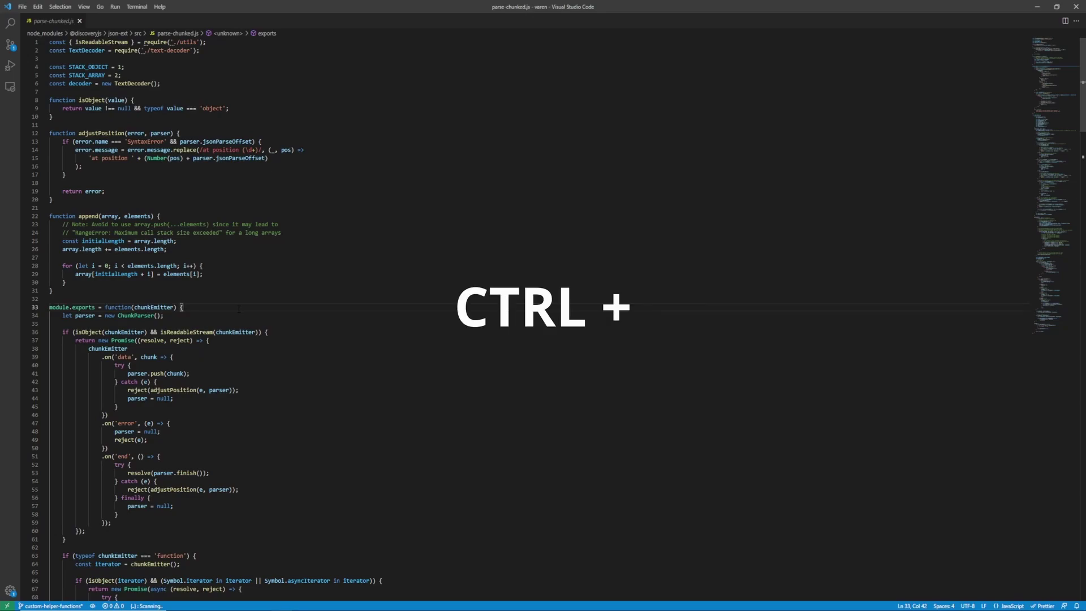
Enlarge the whole interface twice with Ctrl+Plus, then shrink it back to its original size.
key("ctrl+plus")
key("ctrl+plus")
key("ctrl+plus")
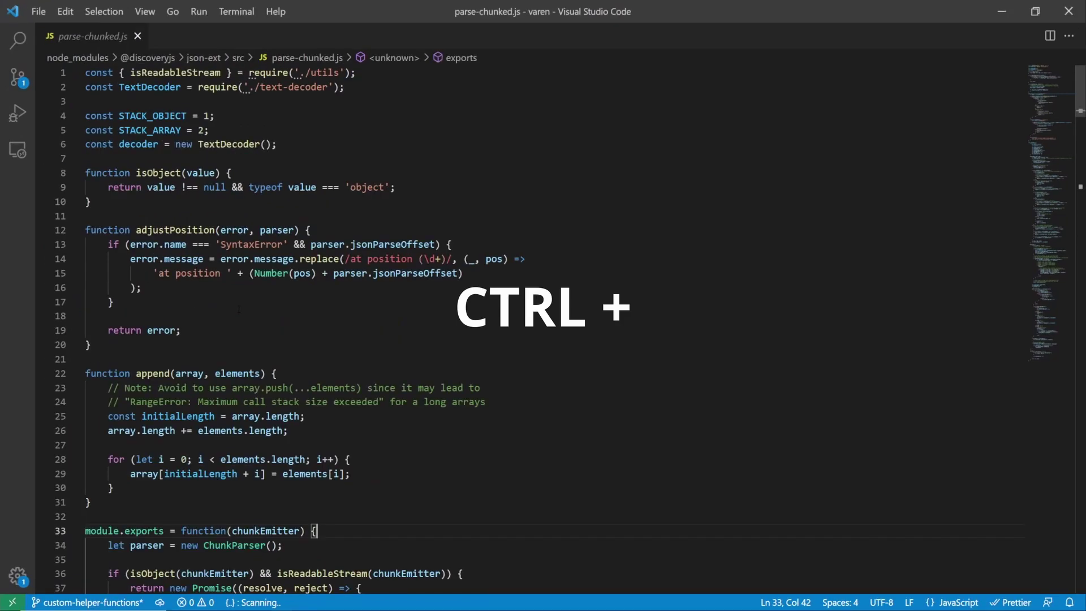
key("ctrl+plus")
key("ctrl+plus")
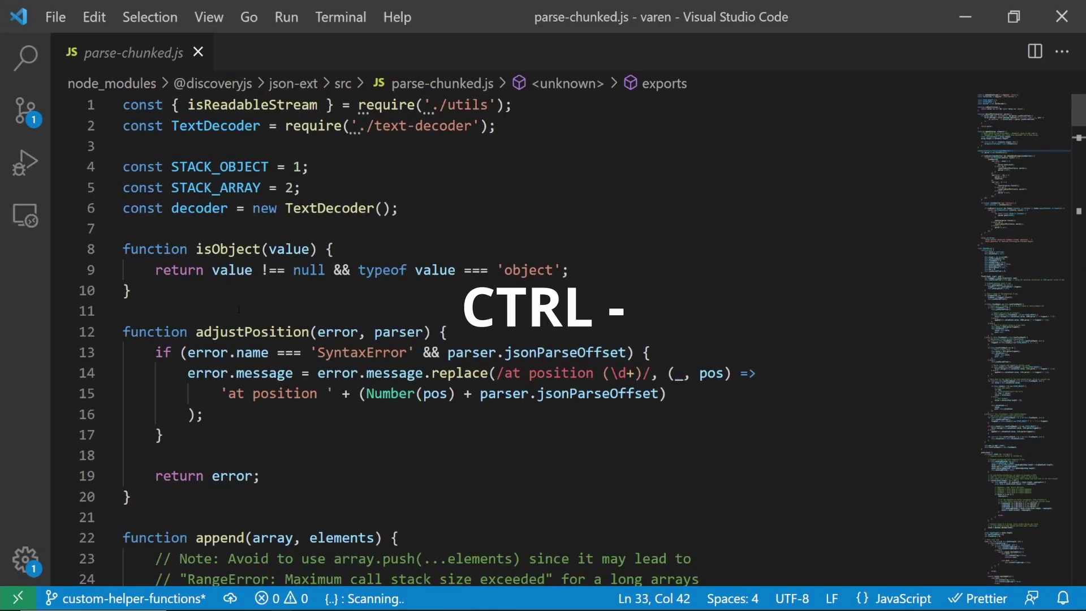
key("ctrl+minus")
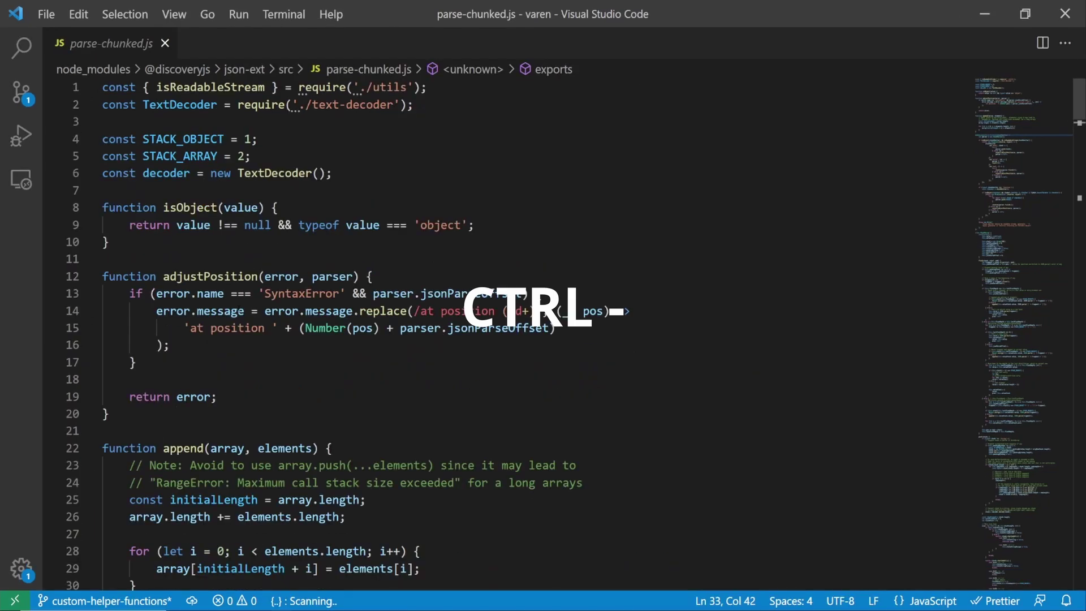
key("ctrl+minus")
key("ctrl+minus")
key("ctrl+minus")
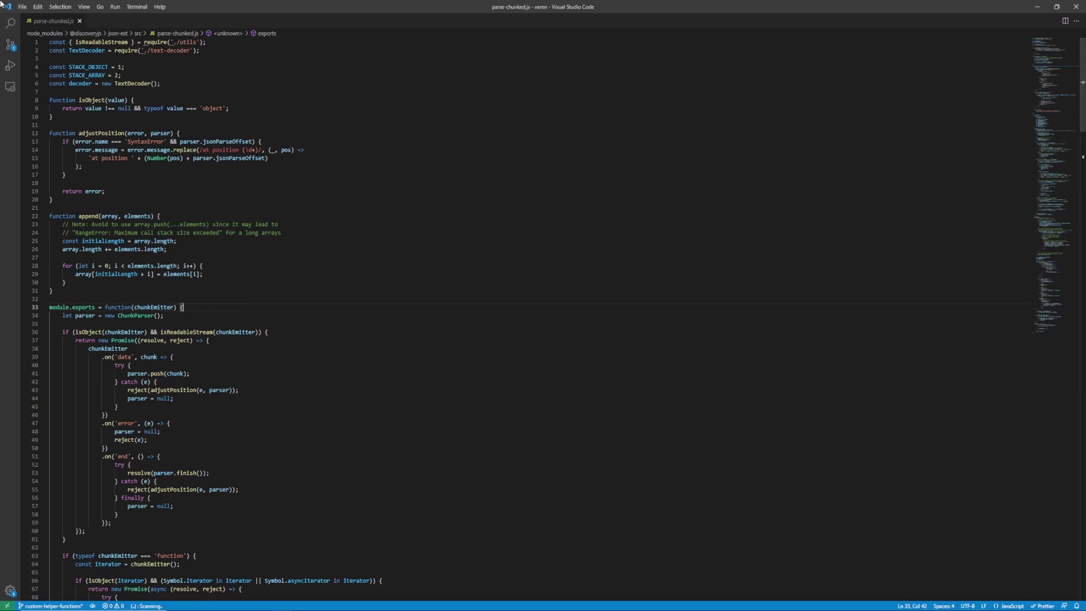
Enable Editor: Mouse Wheel Zoom in Settings and return to parse-chunked.js.
left_click(23, 5)
mouse_move(51, 203)
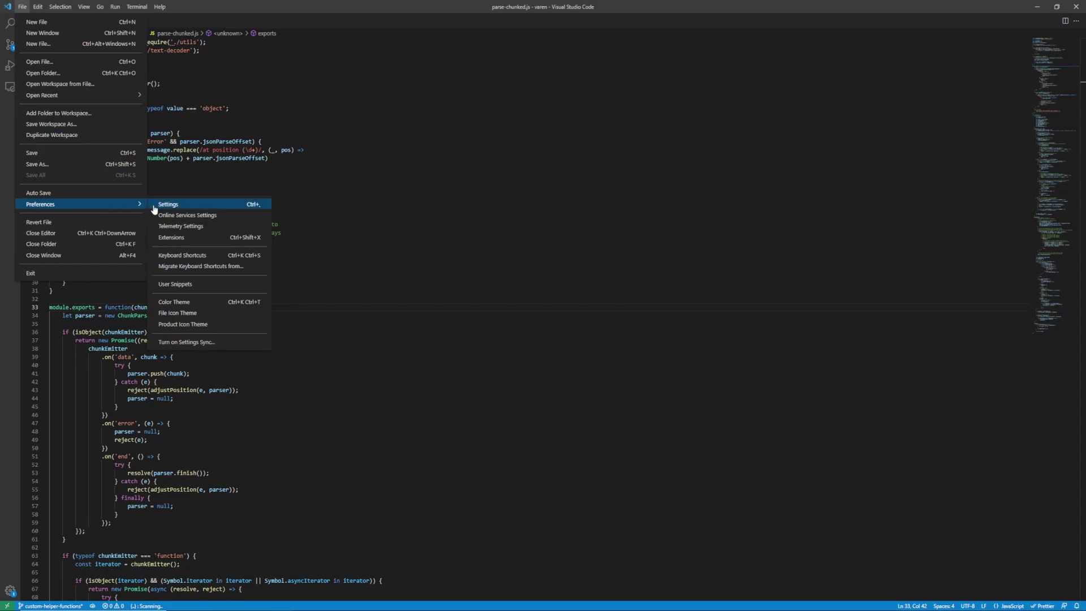
left_click(170, 204)
type("zoom")
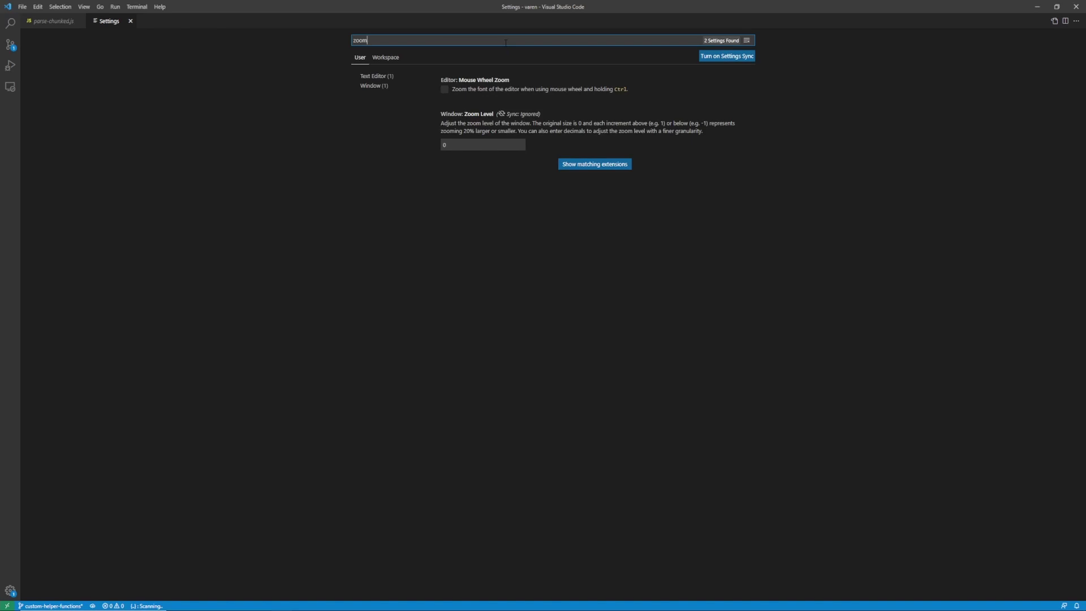
left_click(445, 90)
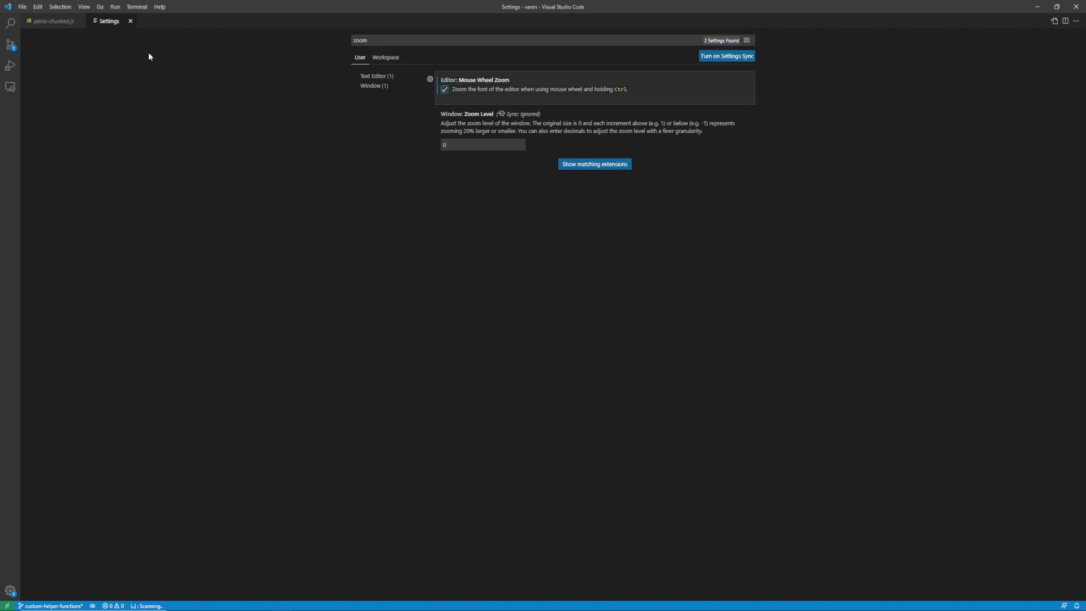
left_click(49, 22)
Focus the parse-chunked.js editor so Ctrl+mouse-wheel zooming enlarges its font.
left_click(458, 280)
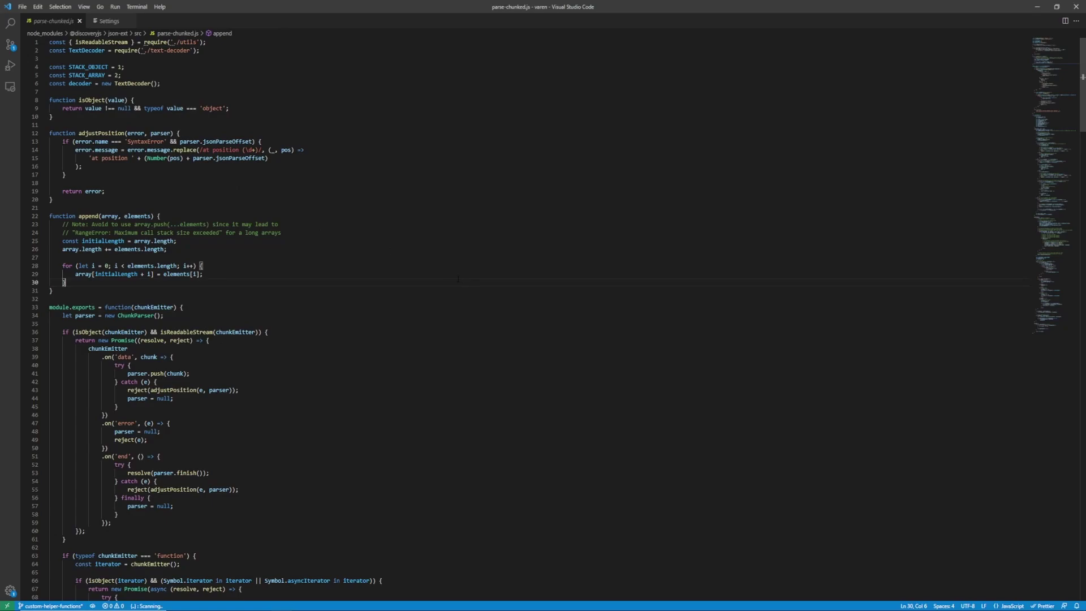
scroll(462, 280, "up", 2)
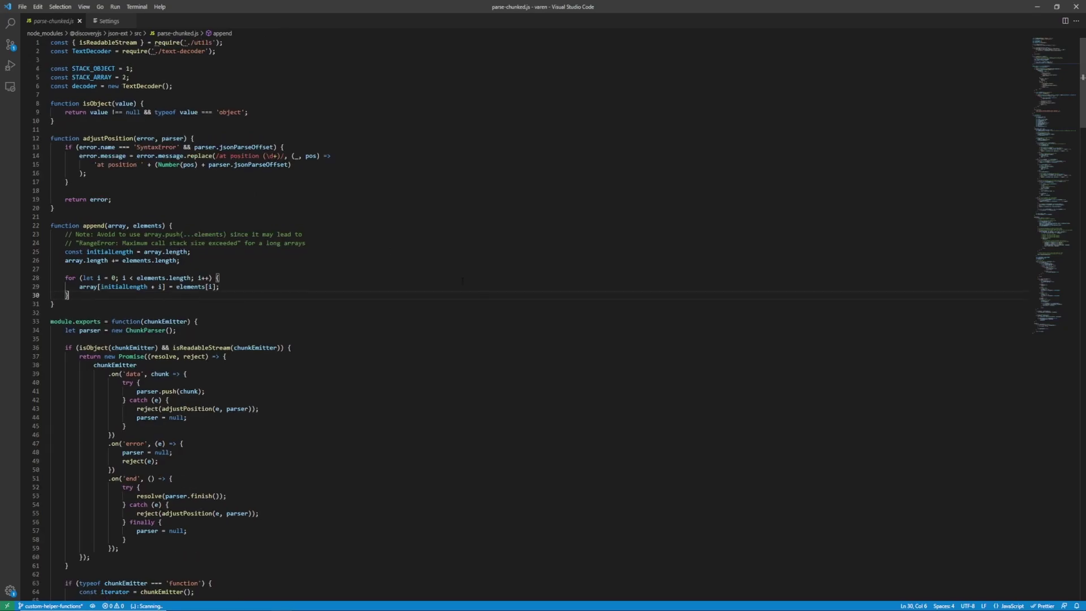
scroll(463, 280, "up", 2)
scroll(463, 281, "up", 2)
scroll(463, 280, "up", 2)
scroll(463, 281, "up", 1)
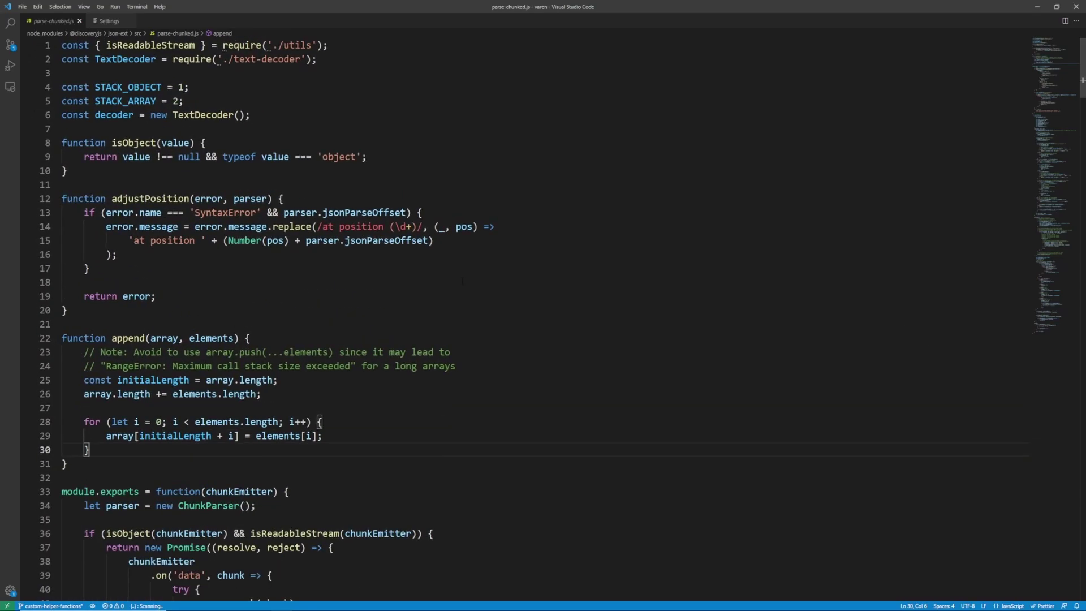
scroll(463, 280, "up", 1)
scroll(463, 281, "up", 1)
scroll(463, 280, "up", 2)
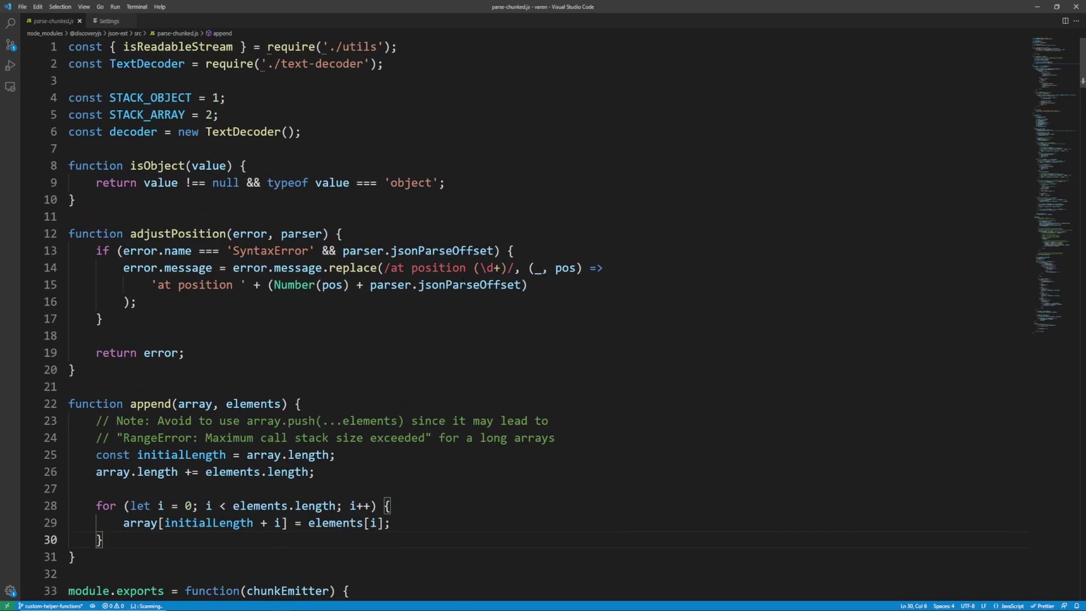
scroll(464, 286, "up", 1)
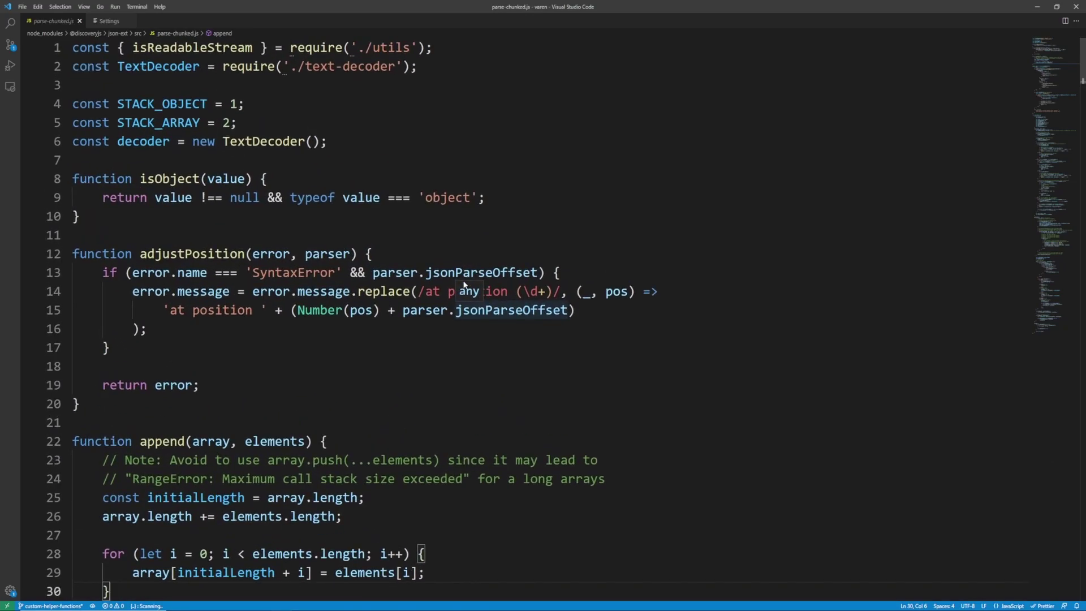